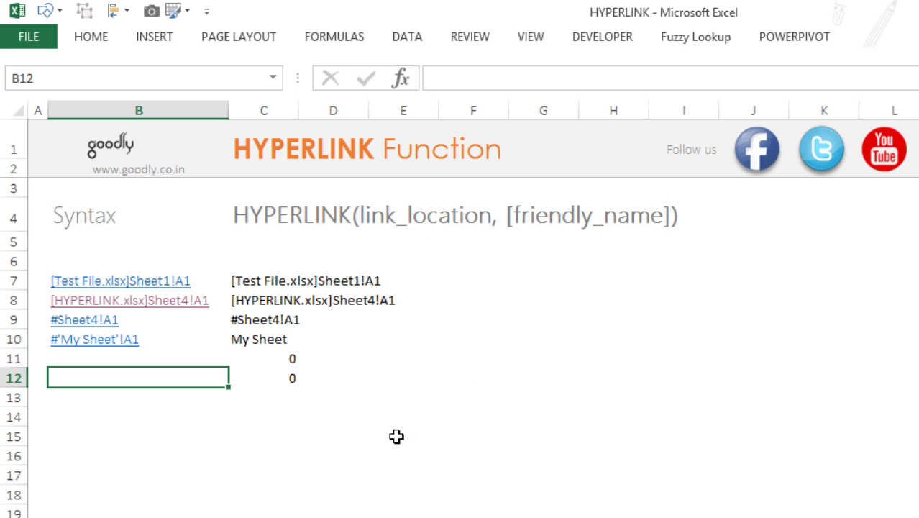
{"action": "left_click", "coordinate": [226, 442]}
{"action": "type", "text": "="}
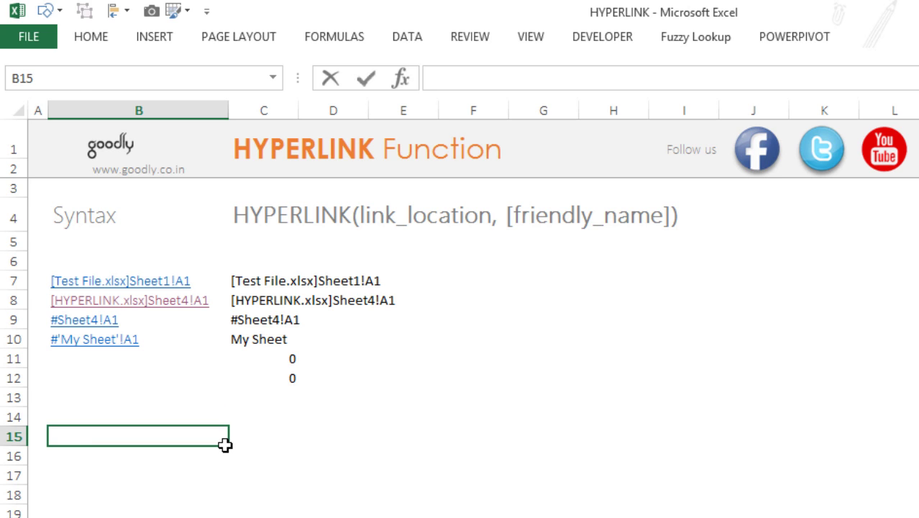
{"action": "type", "text": "hy"}
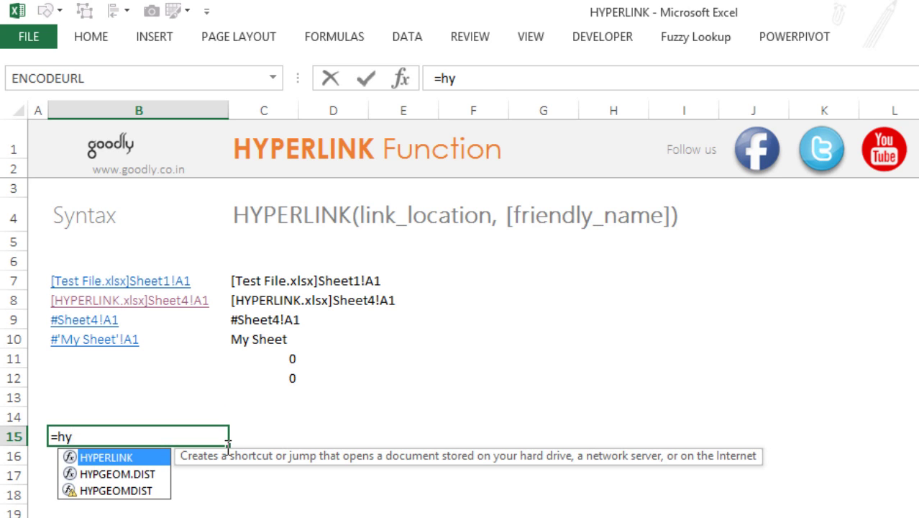
{"action": "key", "text": "Tab"}
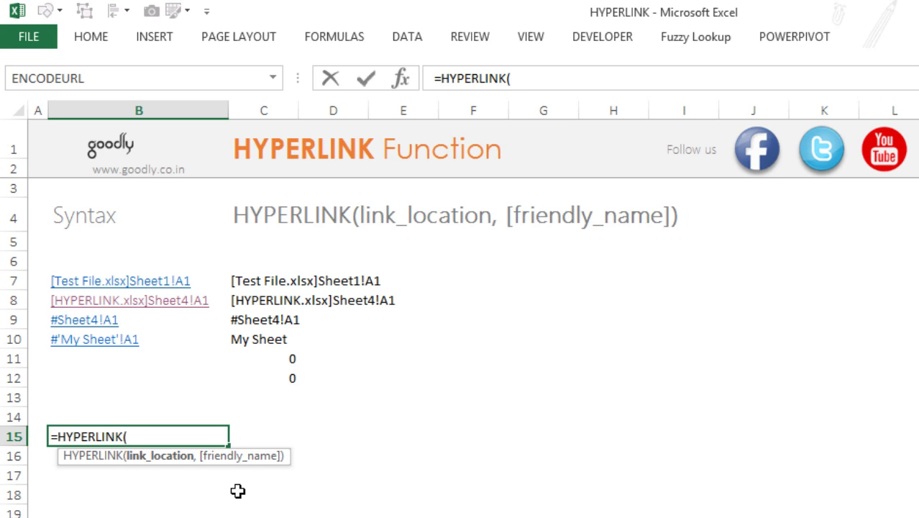
{"action": "type", "text": "https"}
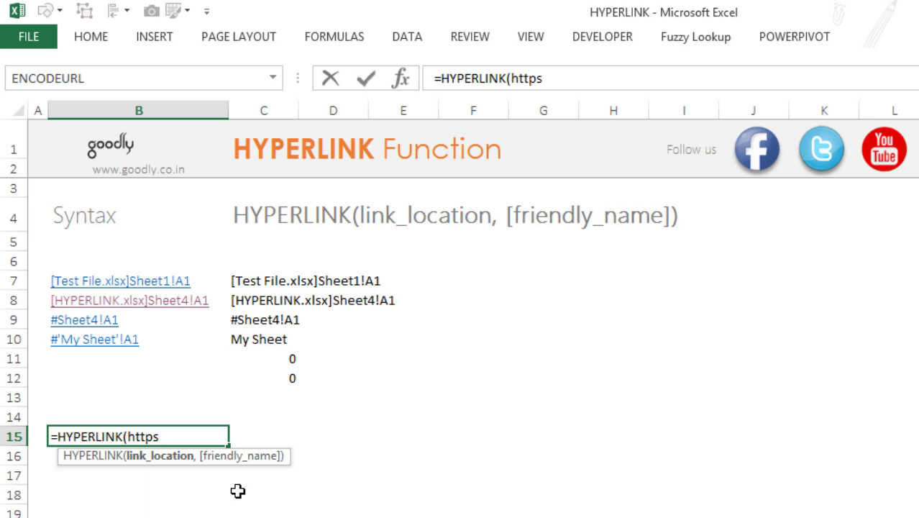
{"action": "key", "text": "BackSpace"}
{"action": "type", "text": "://ww"}
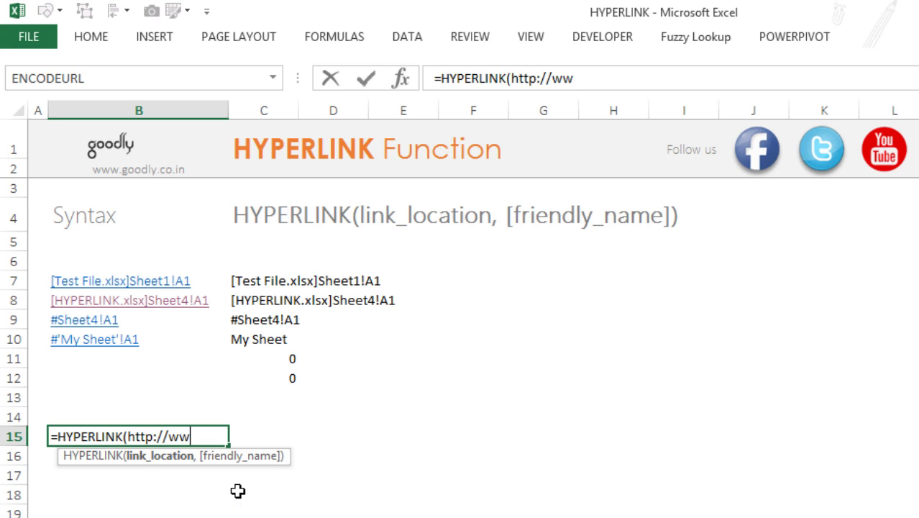
{"action": "type", "text": "w.goodly.co.i"}
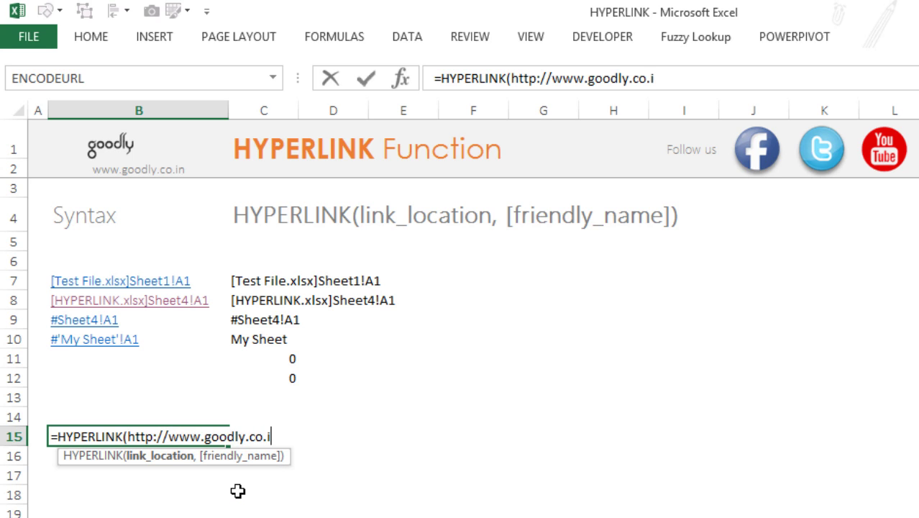
{"action": "type", "text": "n\""}
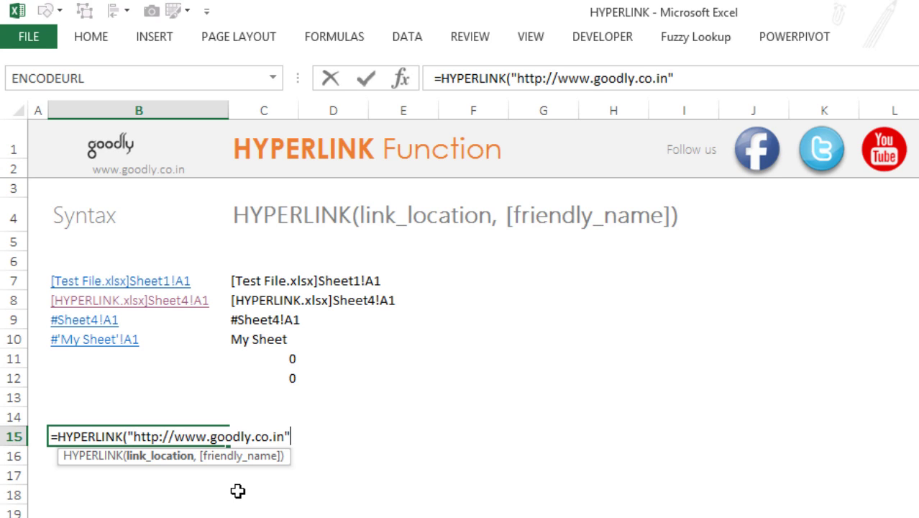
{"action": "type", "text": ","}
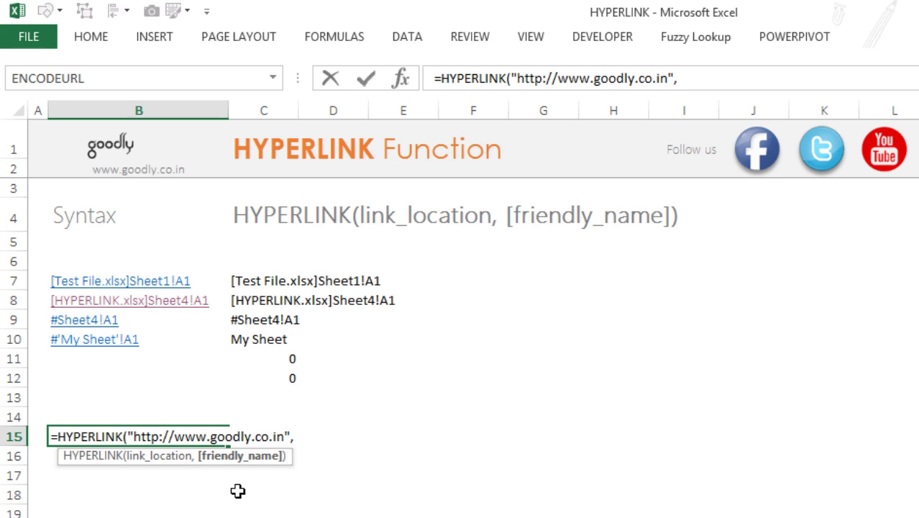
{"action": "type", "text": "\"Out"}
{"action": "key", "text": "BackSpace"}
{"action": "type", "text": "r"}
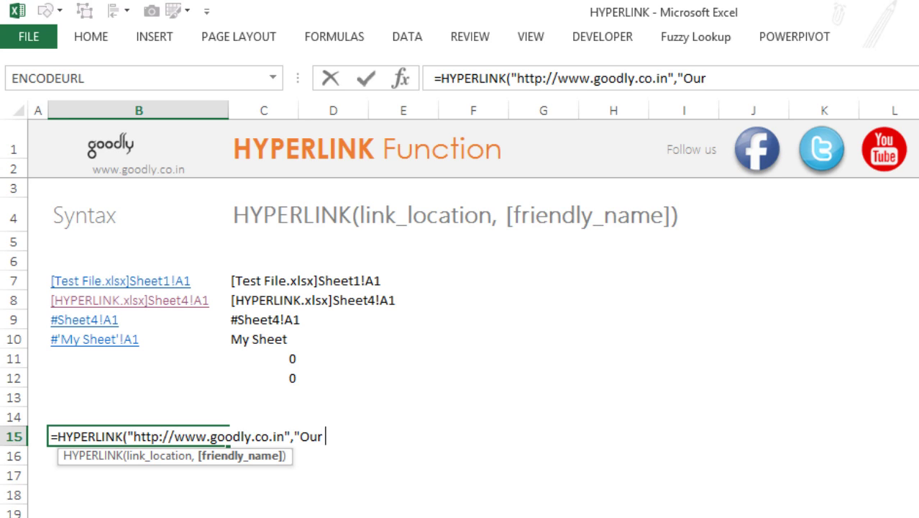
{"action": "type", "text": " Webs"}
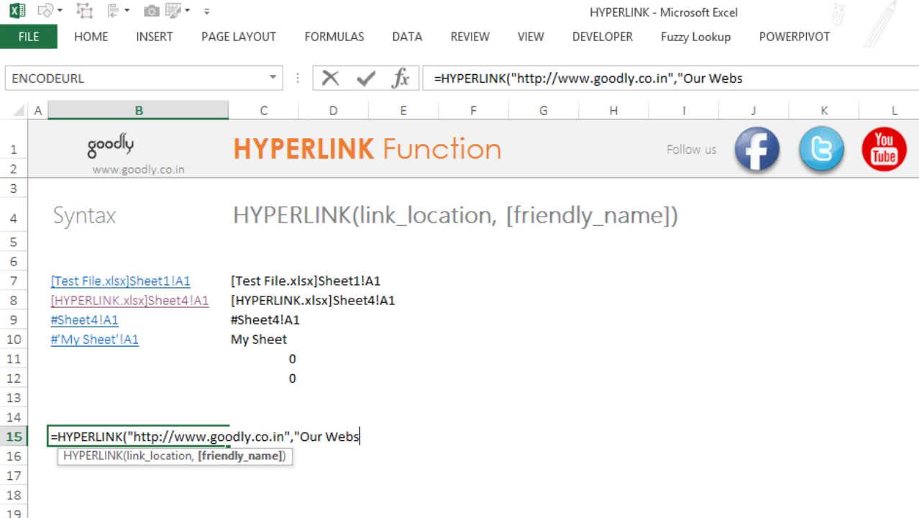
{"action": "type", "text": "ite\")"}
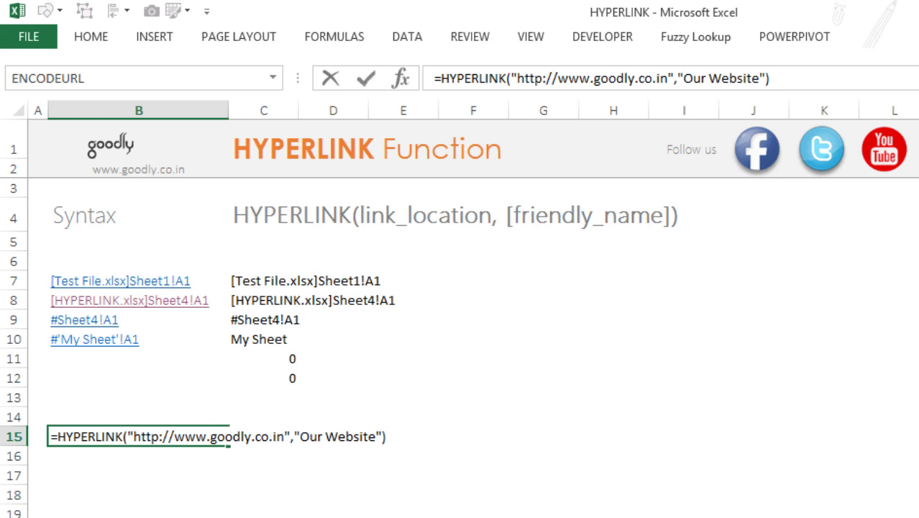
{"action": "key", "text": "Return"}
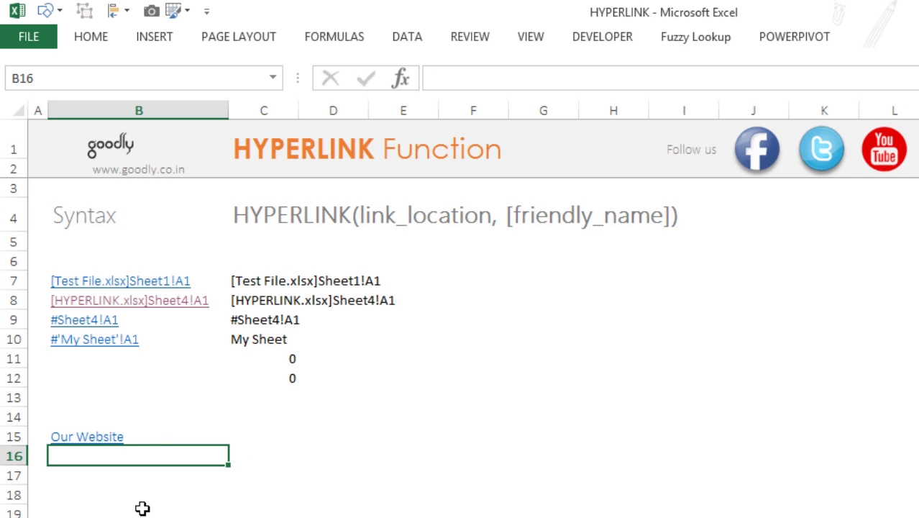
Open goodly.co.in in Chrome from the B15 link, then return to Excel
{"action": "left_click", "coordinate": [90, 442]}
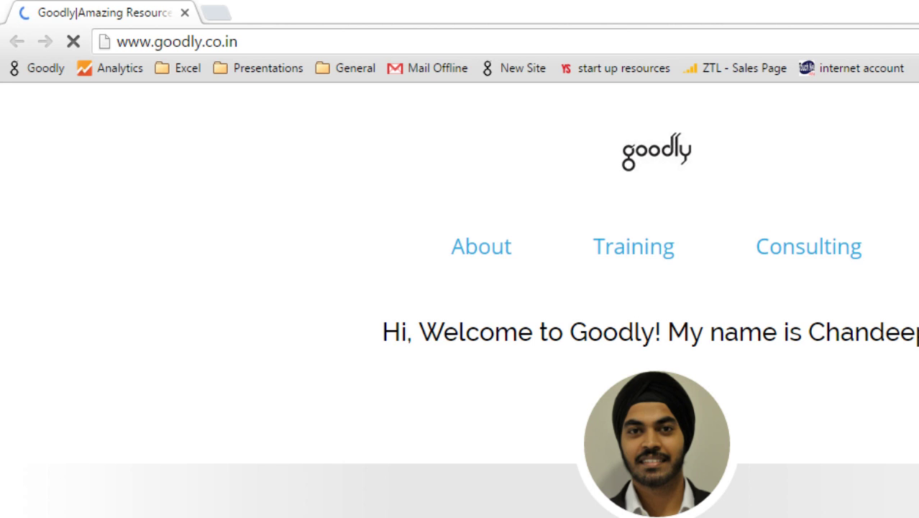
{"action": "key", "text": "alt+Tab"}
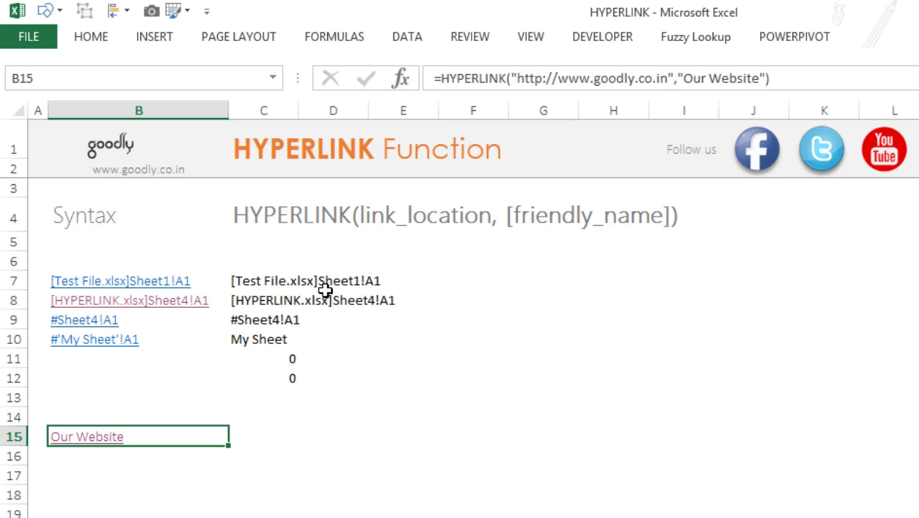
{"action": "left_click", "coordinate": [268, 305]}
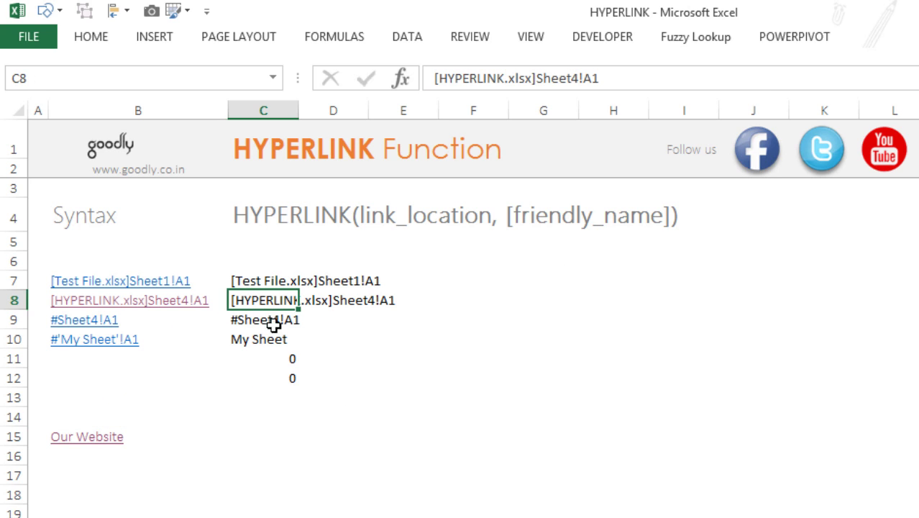
{"action": "left_click", "coordinate": [339, 385]}
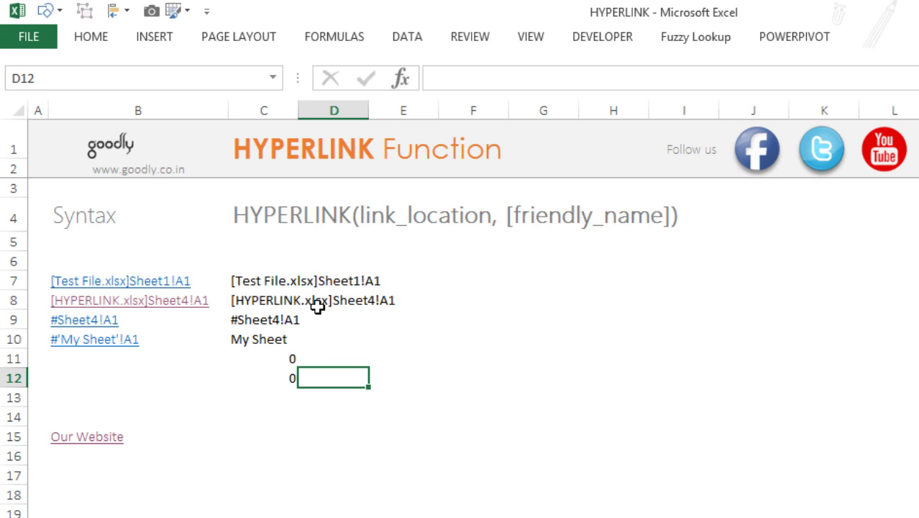
{"action": "left_click", "coordinate": [425, 443]}
Enter =CELL("filename") in E15 to show the workbook path and CHOOSE sheet name
{"action": "type", "text": "="}
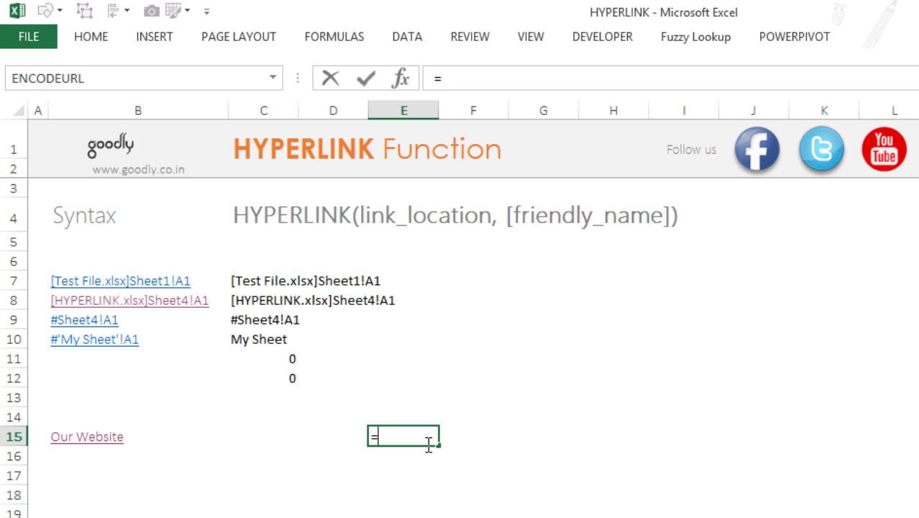
{"action": "type", "text": "cel"}
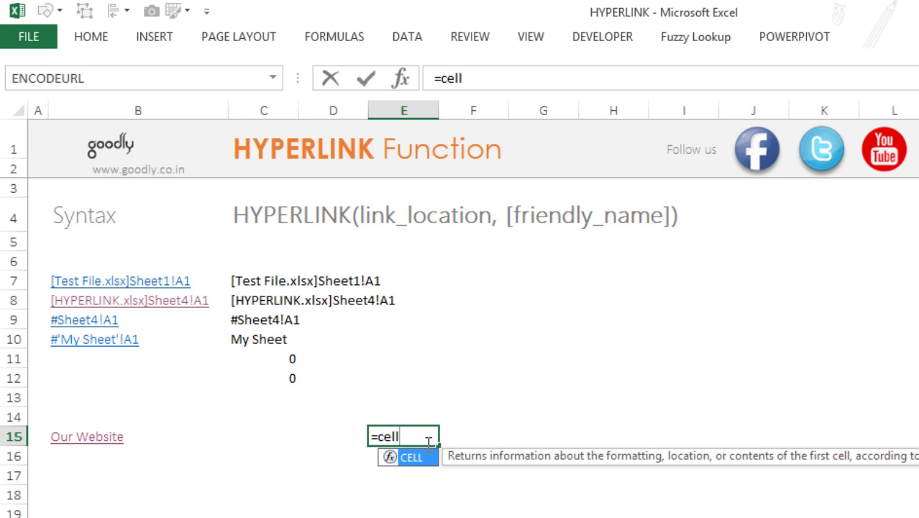
{"action": "type", "text": "l"}
{"action": "key", "text": "Tab"}
{"action": "key", "text": "Down"}
{"action": "key", "text": "Down"}
{"action": "key", "text": "Down"}
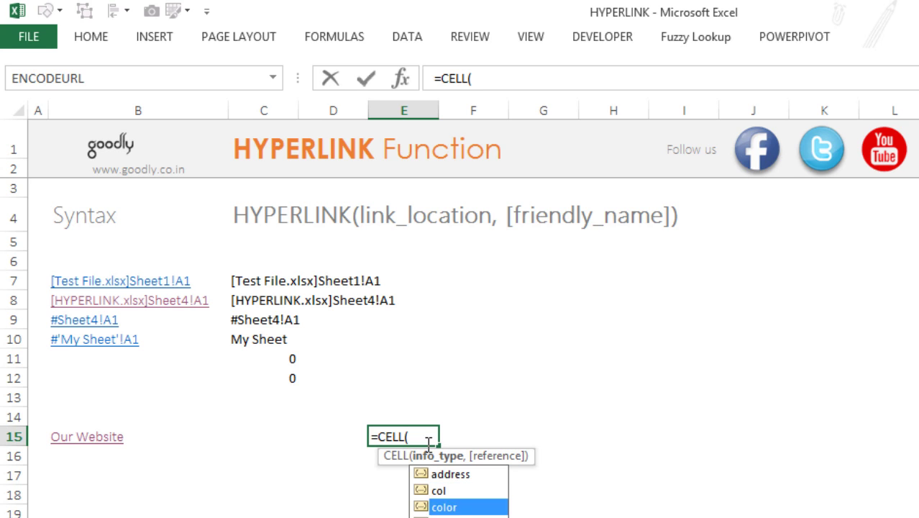
{"action": "key", "text": "Tab"}
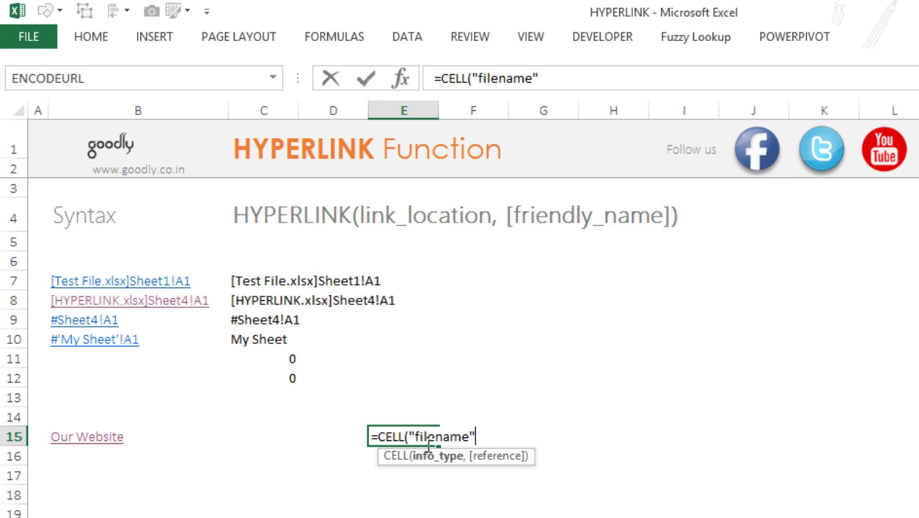
{"action": "type", "text": ")"}
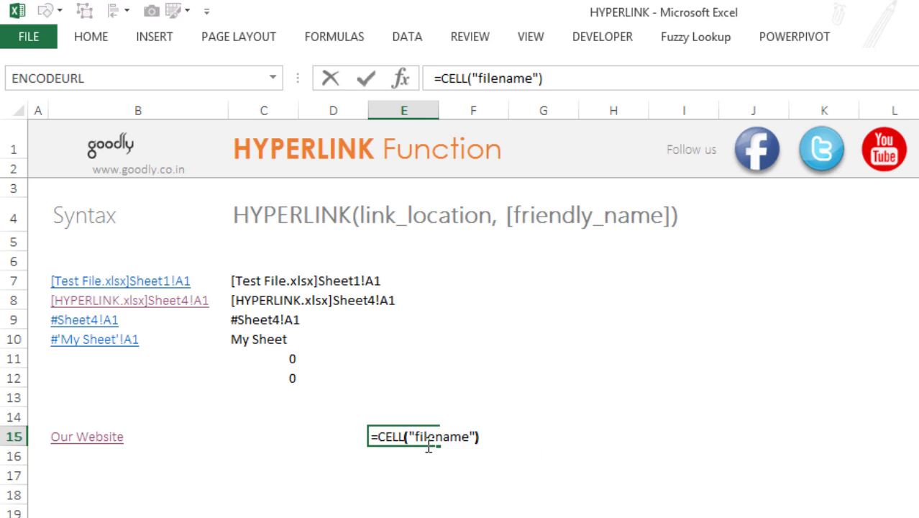
{"action": "key", "text": "Return"}
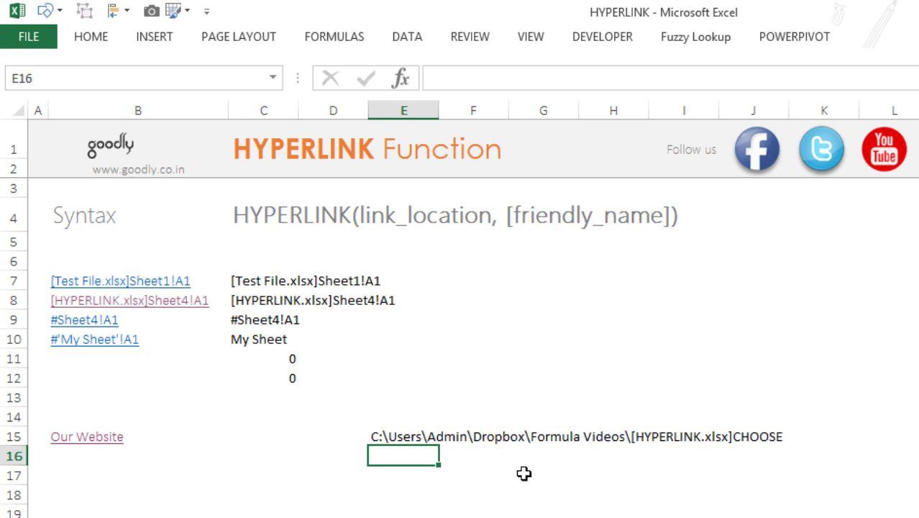
Clear the formula in E15 and enter =HYPERLINK(C8) in B8
{"action": "left_click", "coordinate": [407, 439]}
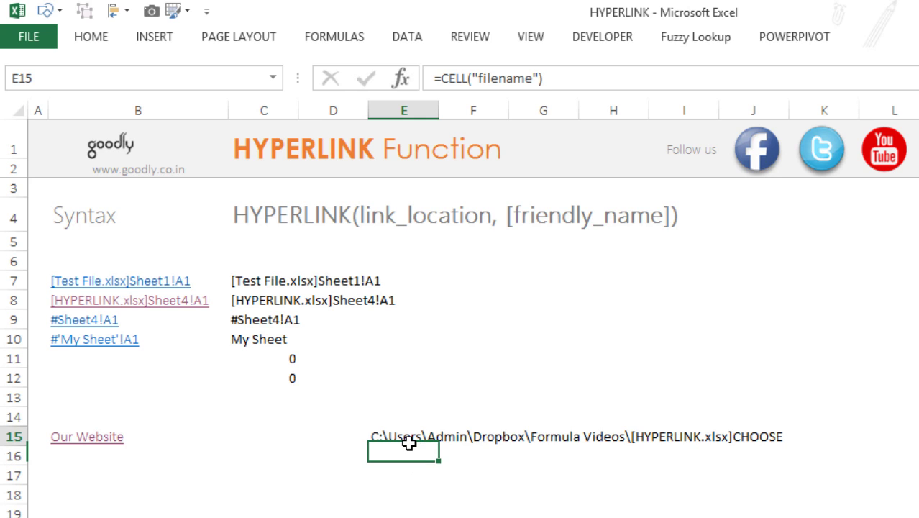
{"action": "key", "text": "Delete"}
{"action": "key", "text": "Left"}
{"action": "key", "text": "Left"}
{"action": "key", "text": "Up"}
{"action": "key", "text": "Up"}
{"action": "key", "text": "Up"}
{"action": "key", "text": "Up"}
{"action": "key", "text": "Up"}
{"action": "key", "text": "Up"}
{"action": "key", "text": "Up"}
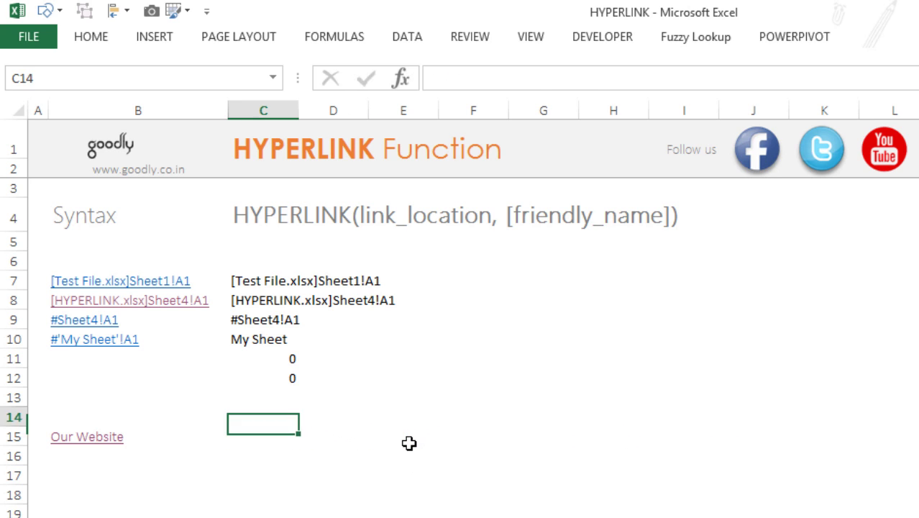
{"action": "key", "text": "Left"}
{"action": "key", "text": "Left"}
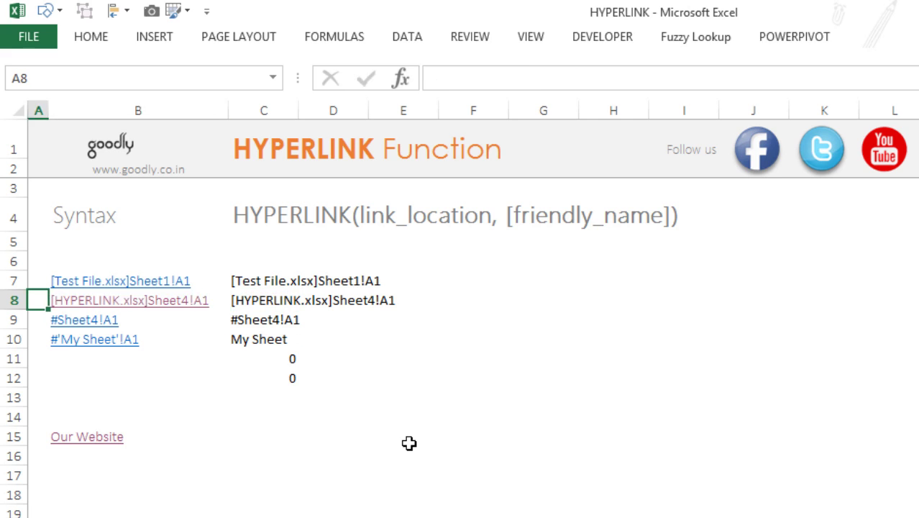
{"action": "key", "text": "Right"}
{"action": "type", "text": "=HYPERLINK("}
{"action": "key", "text": "Right"}
{"action": "type", "text": ")"}
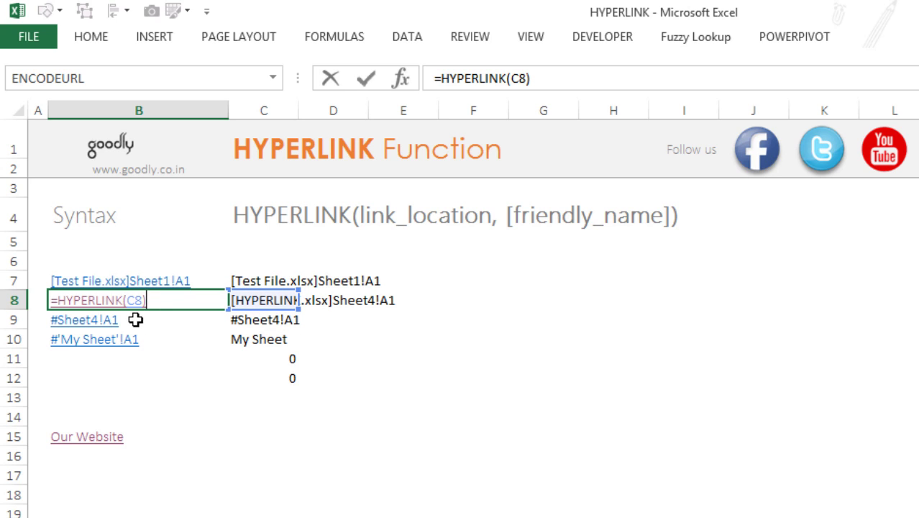
{"action": "key", "text": "Return"}
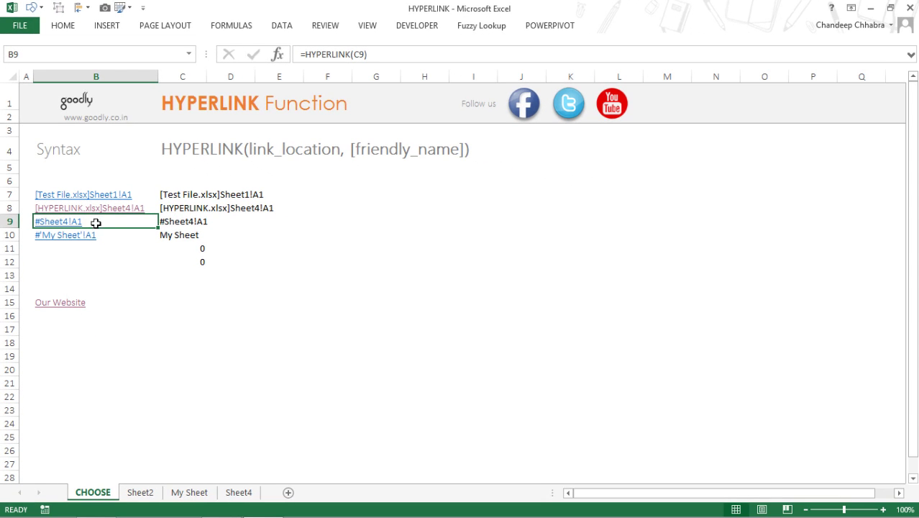
Test that the B8 link jumps to Sheet4, then return to the CHOOSE sheet
{"action": "left_click", "coordinate": [91, 239]}
{"action": "left_click", "coordinate": [80, 210]}
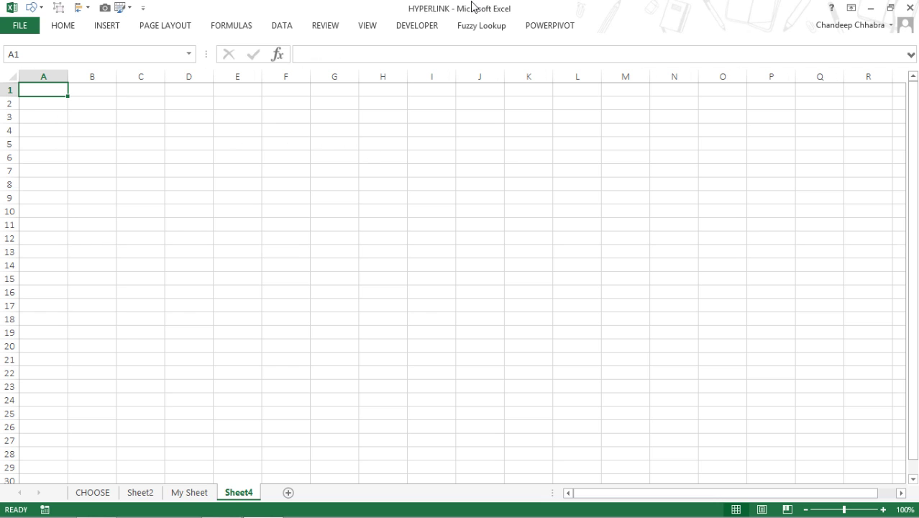
{"action": "left_click", "coordinate": [91, 493]}
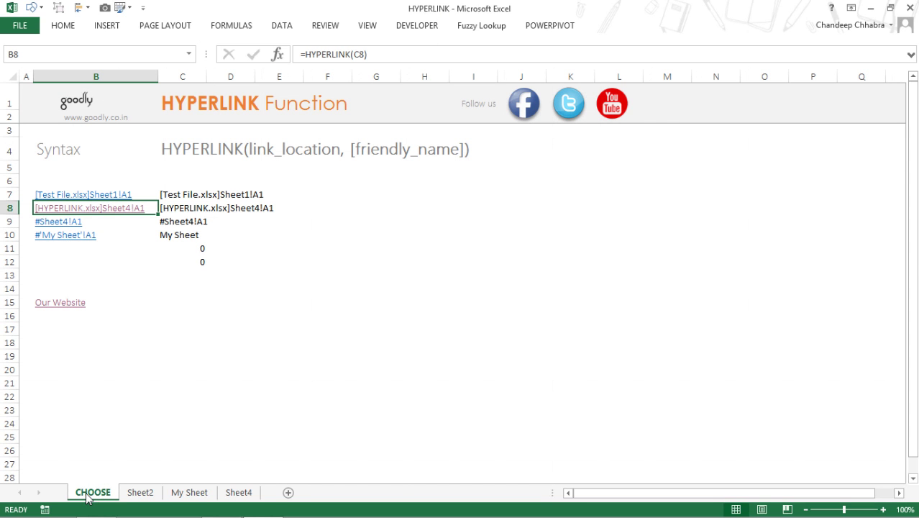
Rename the CHOOSE sheet tab to HYPERLINK with Alt+H, O, R
{"action": "key", "text": "alt+h"}
{"action": "key", "text": "o"}
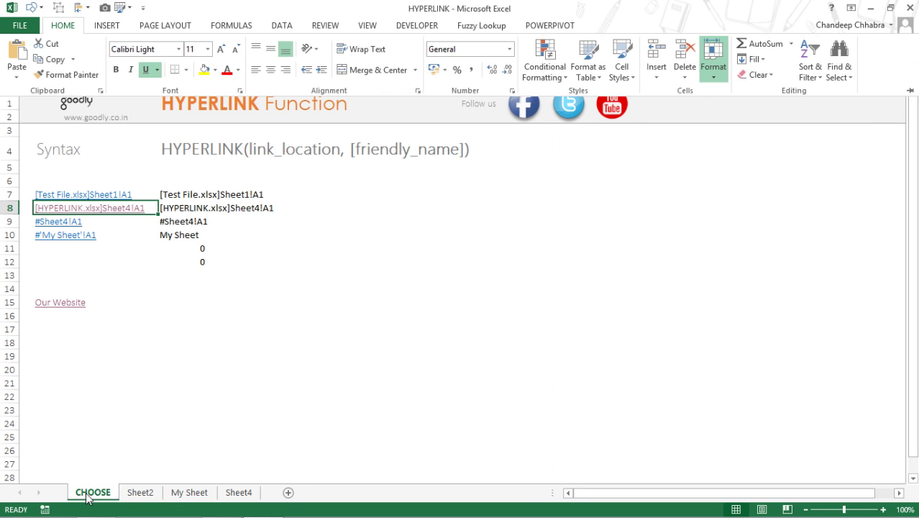
{"action": "key", "text": "r"}
{"action": "key", "text": "Caps_Lock"}
{"action": "key", "text": "Home"}
{"action": "type", "text": "H"}
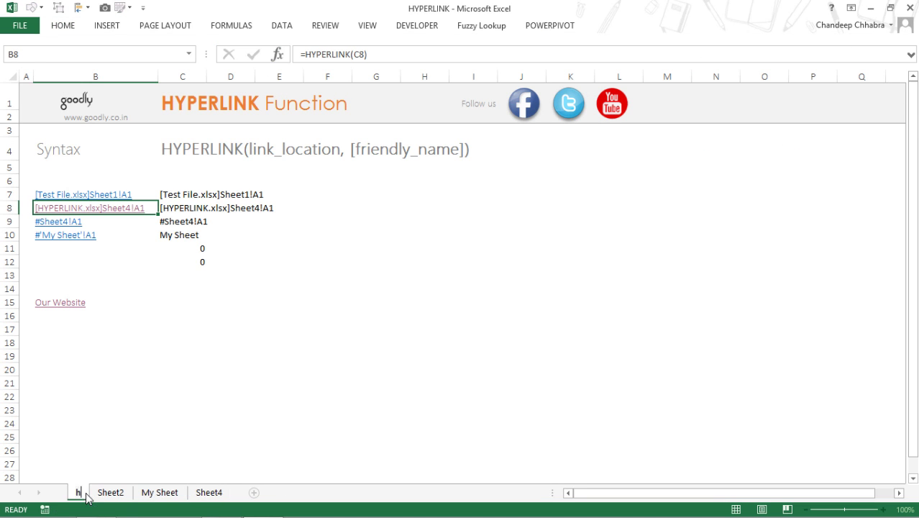
{"action": "type", "text": "yp"}
{"action": "key", "text": "BackSpace"}
{"action": "key", "text": "BackSpace"}
{"action": "type", "text": "Y"}
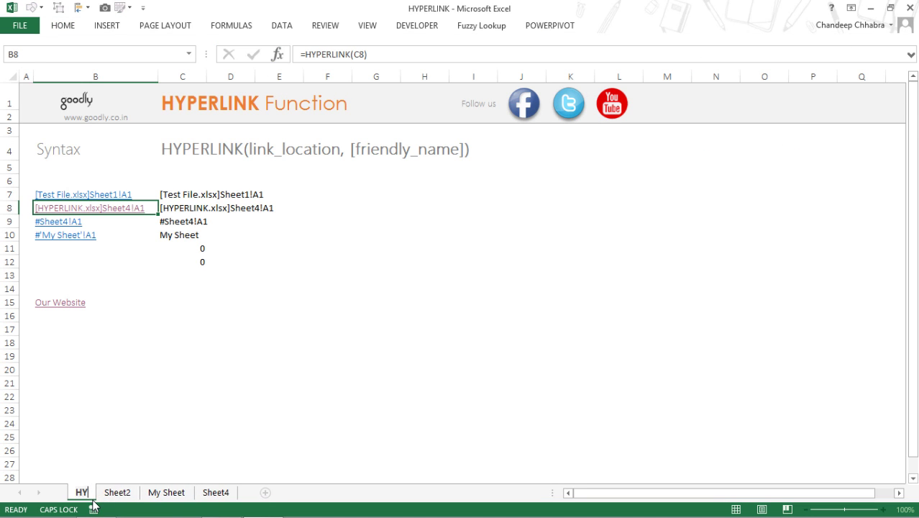
{"action": "type", "text": "PERLINK"}
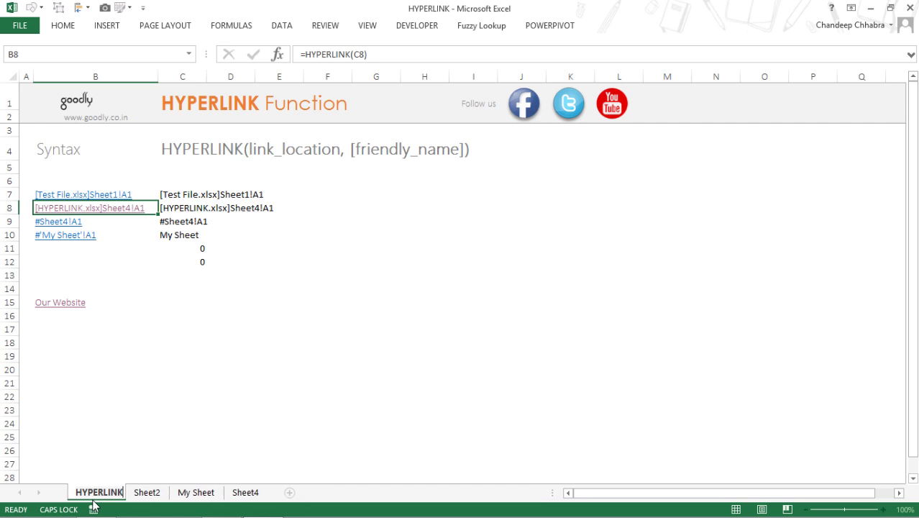
{"action": "key", "text": "Return"}
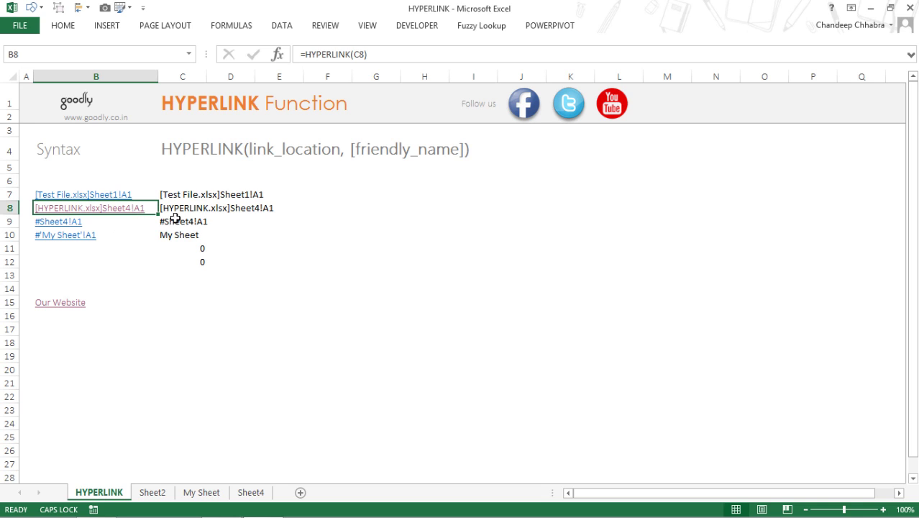
{"action": "left_click", "coordinate": [198, 199]}
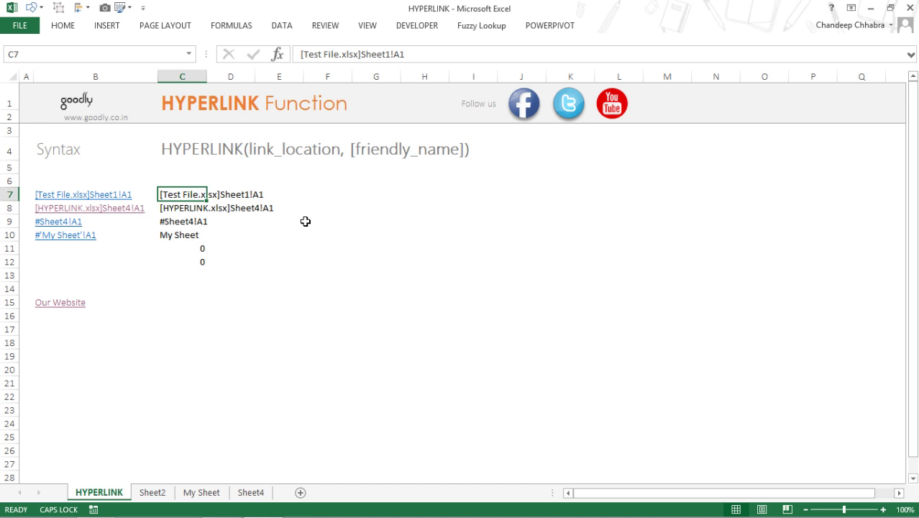
{"action": "left_click", "coordinate": [177, 277]}
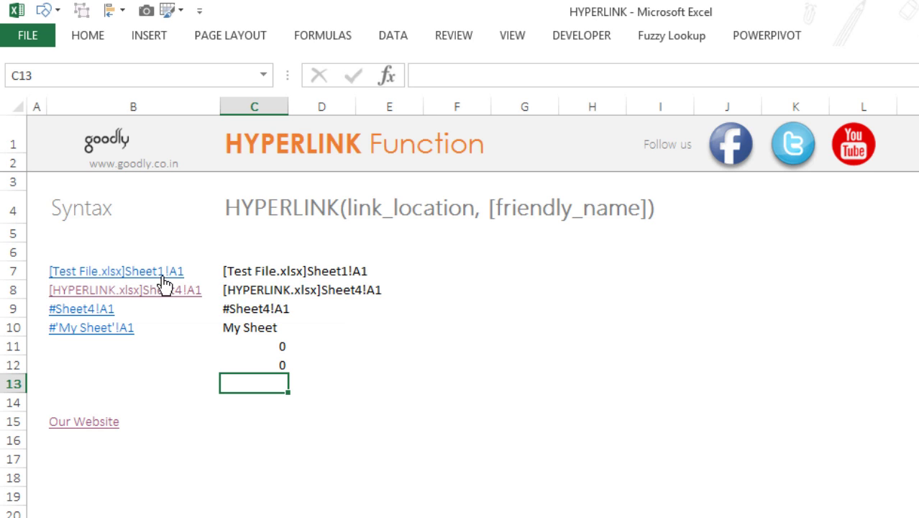
Open Test File through the B7 link, then switch back to the HYPERLINK workbook
{"action": "left_click", "coordinate": [110, 279]}
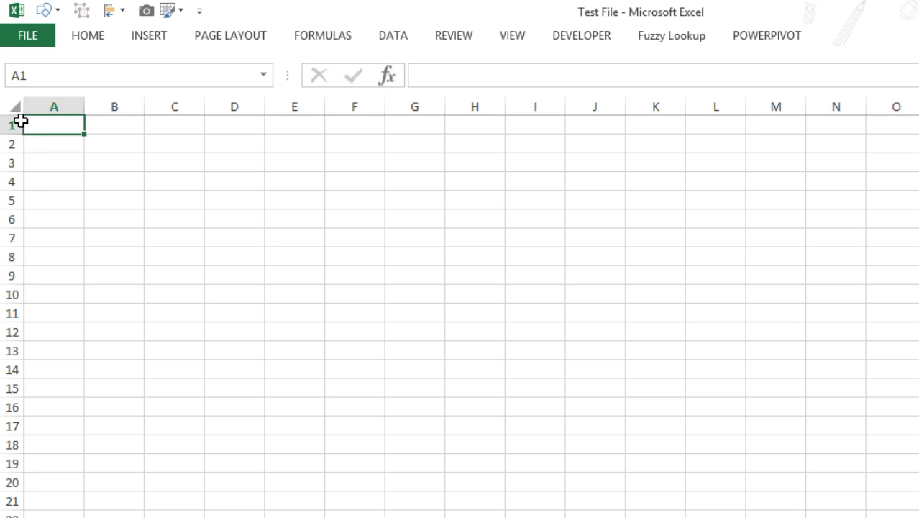
{"action": "key", "text": "ctrl+Tab"}
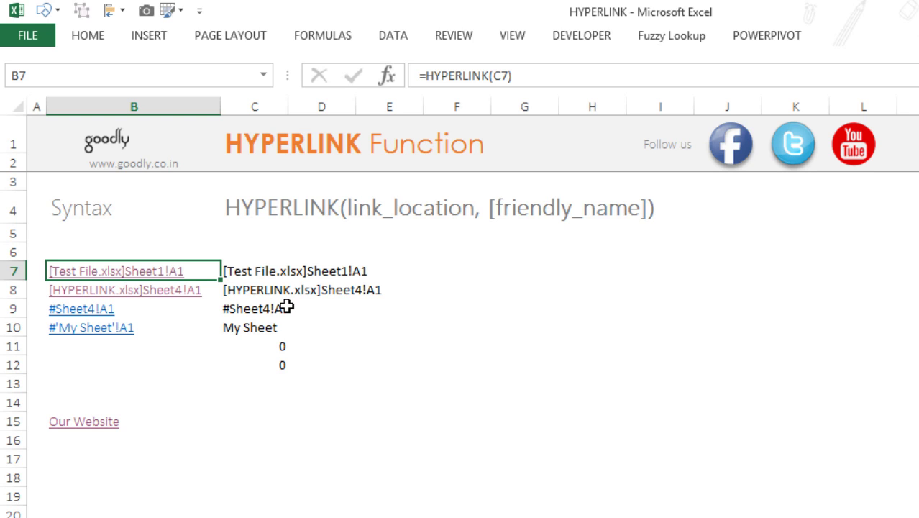
{"action": "left_click", "coordinate": [282, 440]}
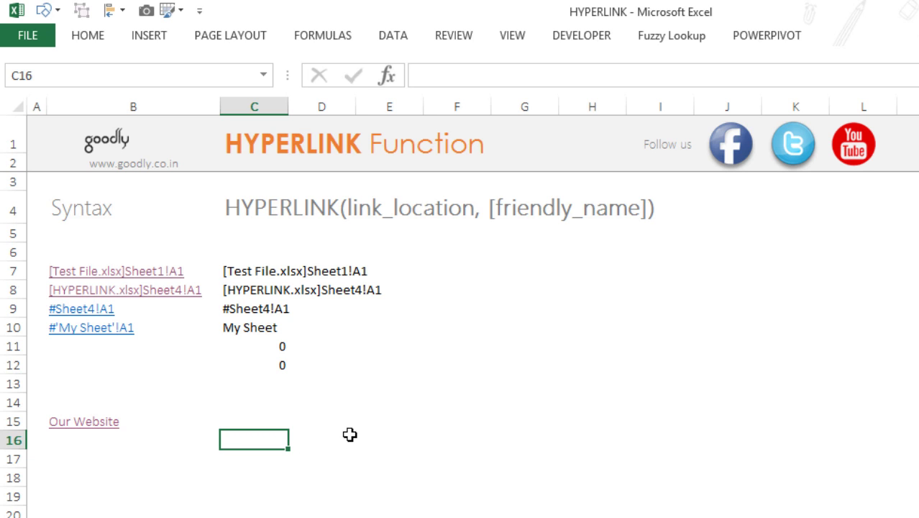
Type the web address CONTEXTURES.COM into C16
{"action": "type", "text": "CONTEXT"}
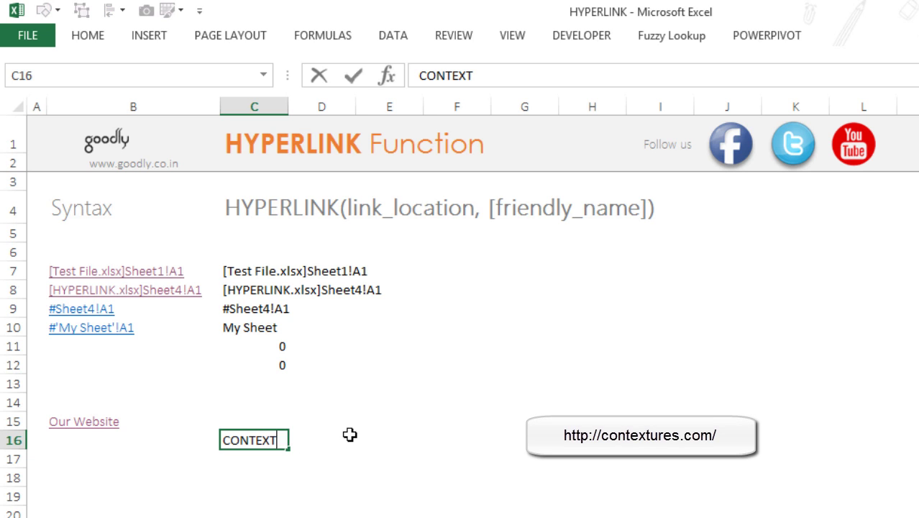
{"action": "type", "text": "URES.COM"}
{"action": "key", "text": "Return"}
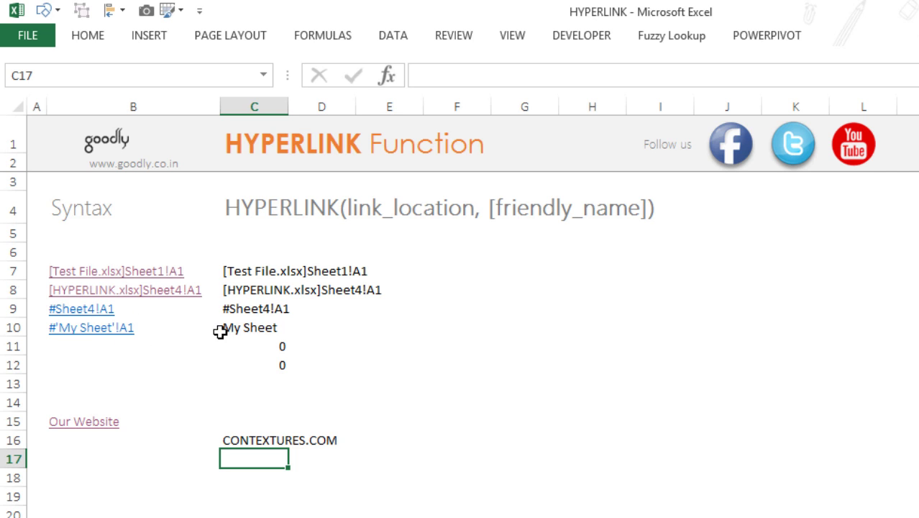
{"action": "left_click", "coordinate": [207, 313]}
{"action": "key", "text": "F2"}
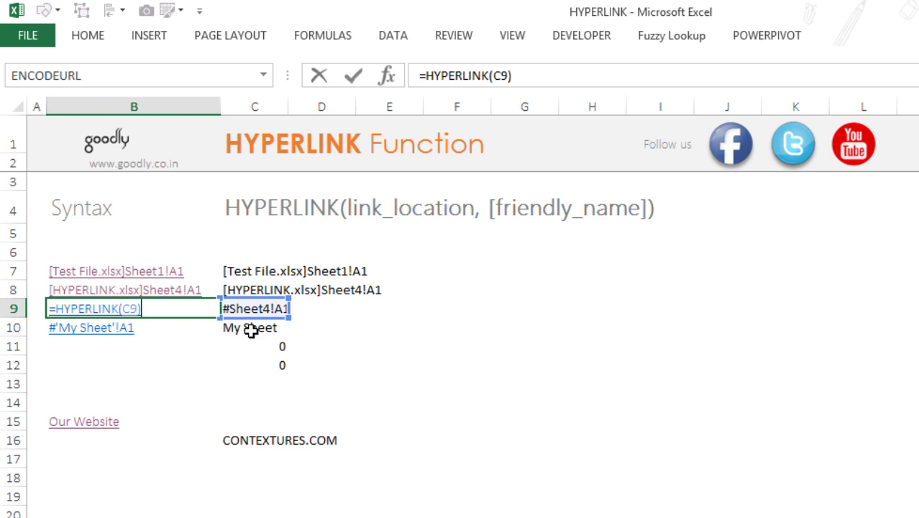
{"action": "key", "text": "Escape"}
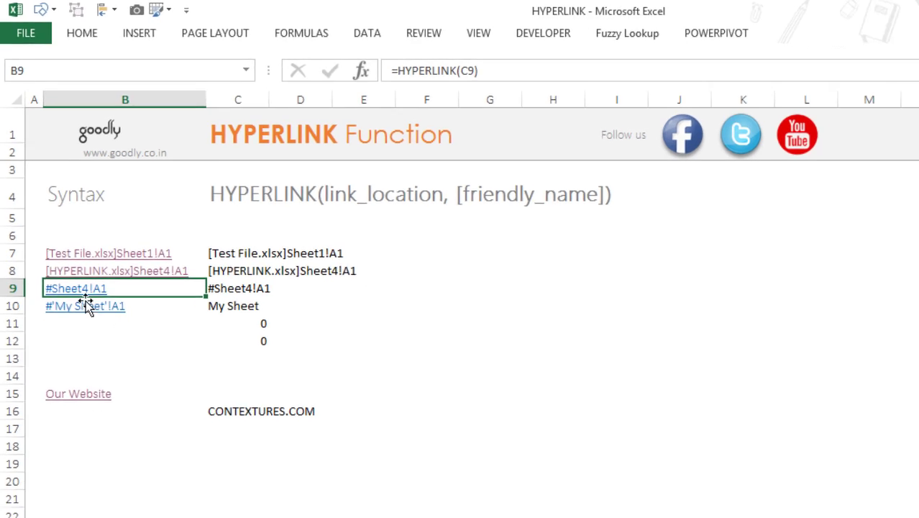
{"action": "left_click", "coordinate": [68, 248]}
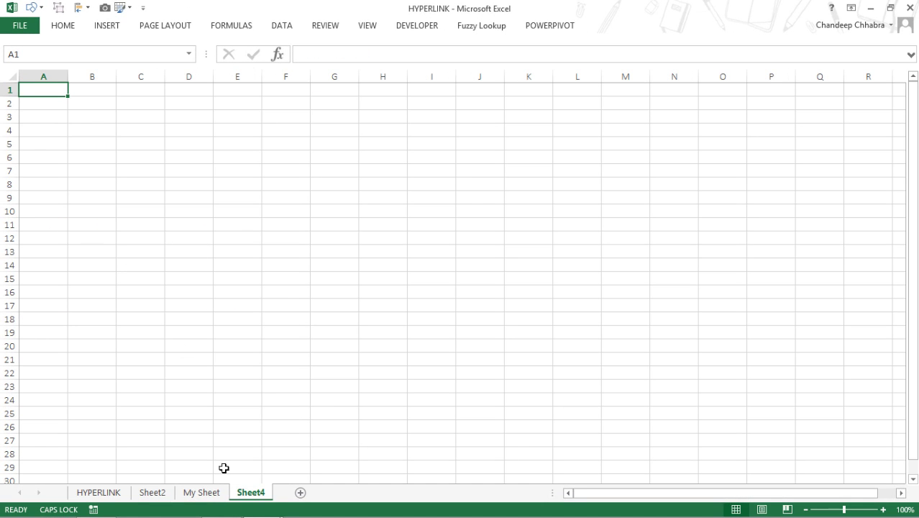
{"action": "left_click", "coordinate": [98, 492]}
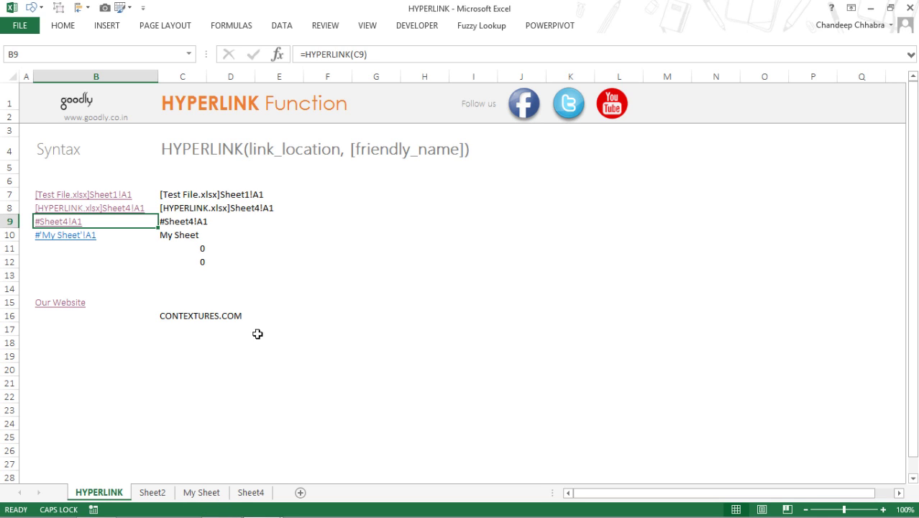
Set E14 to =Sheet4!C11 by pointing at Sheet4's C11, then inspect the formula
{"action": "left_click", "coordinate": [263, 293]}
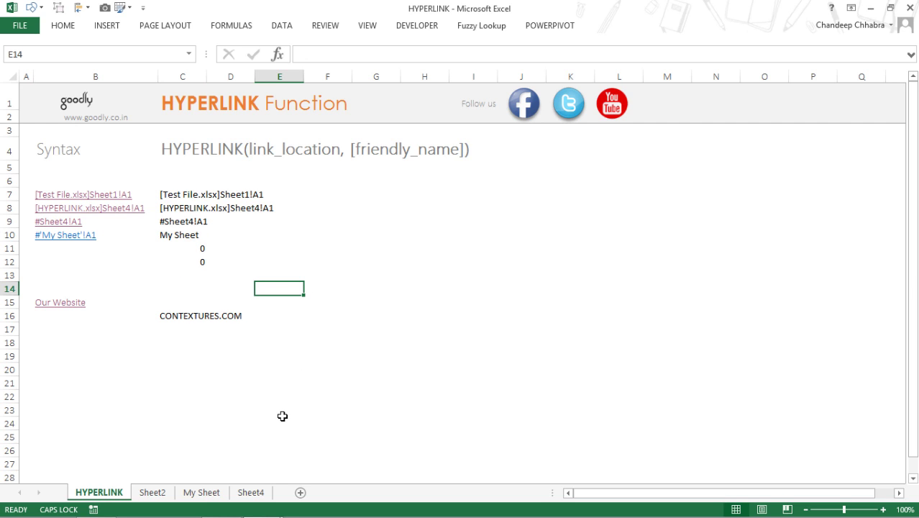
{"action": "type", "text": "="}
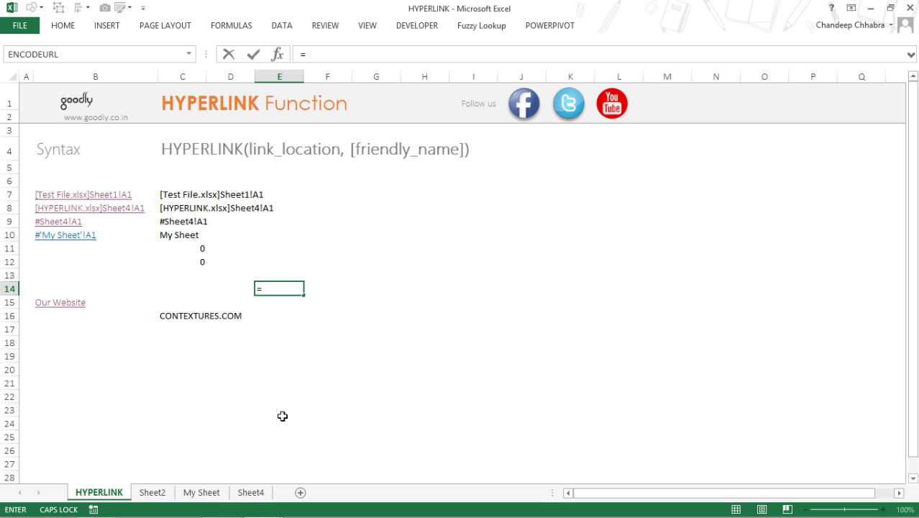
{"action": "left_click", "coordinate": [256, 492]}
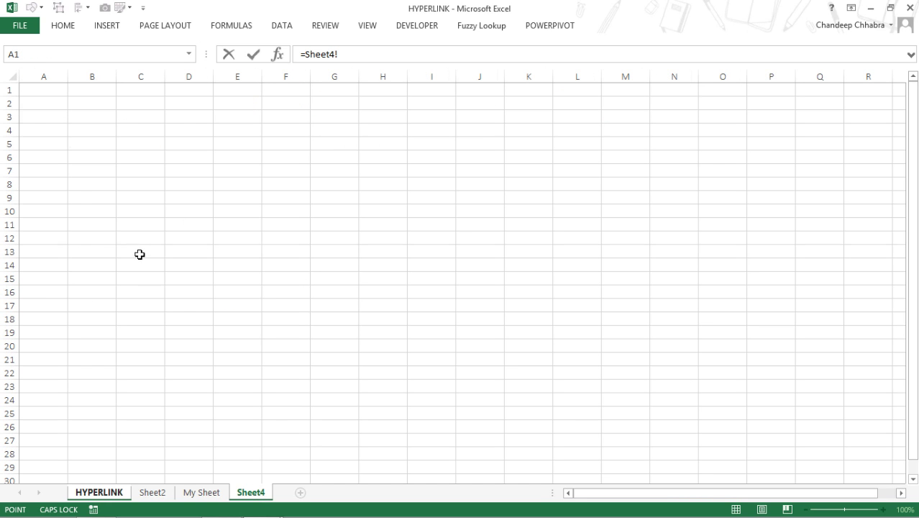
{"action": "left_click", "coordinate": [142, 225]}
{"action": "key", "text": "Return"}
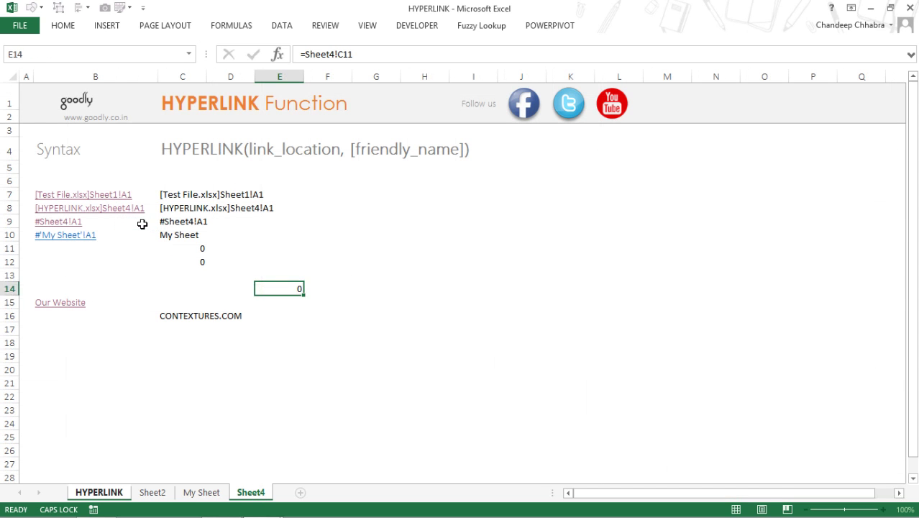
{"action": "key", "text": "Up"}
{"action": "key", "text": "F2"}
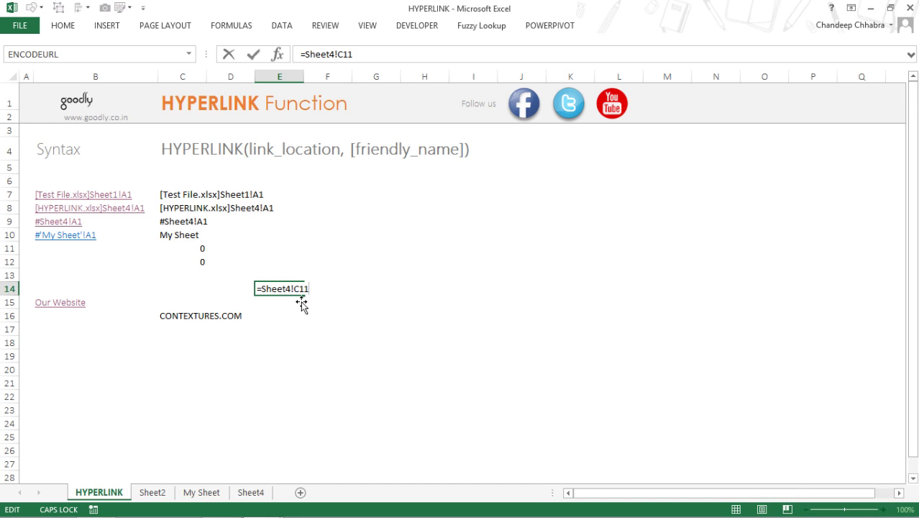
{"action": "key", "text": "ctrl+Return"}
Set E15 to ='My Sheet'!E20 and check the quoted sheet name in its formula
{"action": "left_click", "coordinate": [291, 303]}
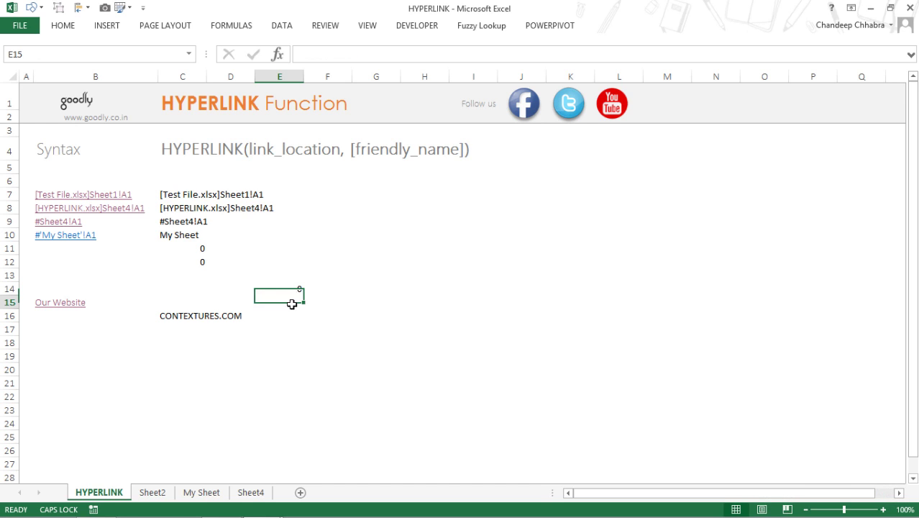
{"action": "type", "text": "="}
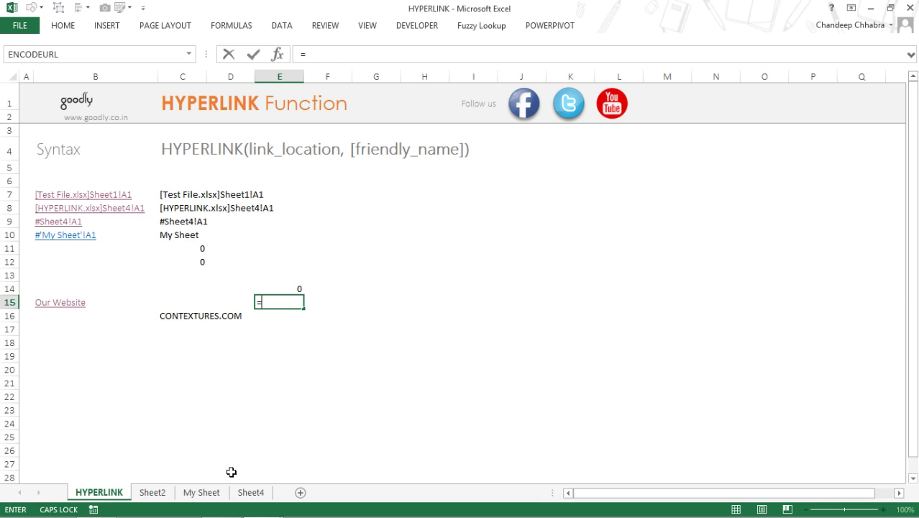
{"action": "left_click", "coordinate": [195, 494]}
{"action": "left_click", "coordinate": [200, 494]}
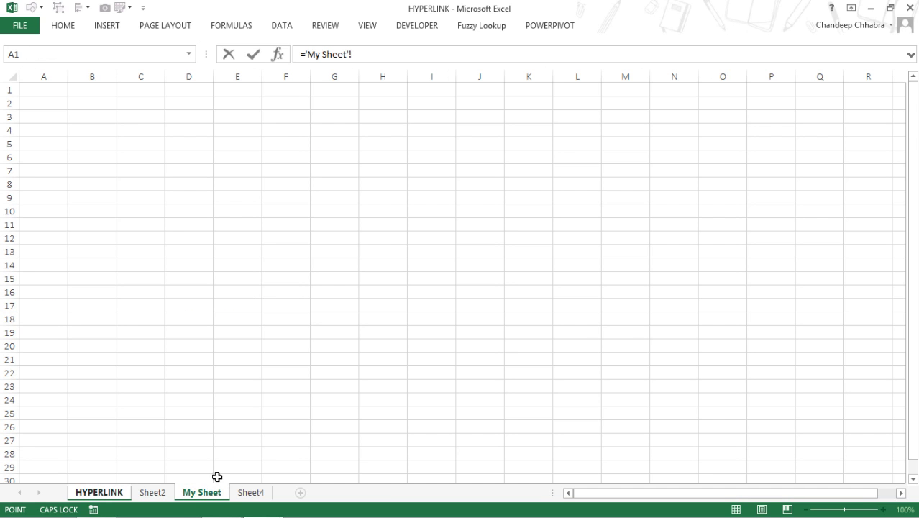
{"action": "left_click", "coordinate": [240, 346]}
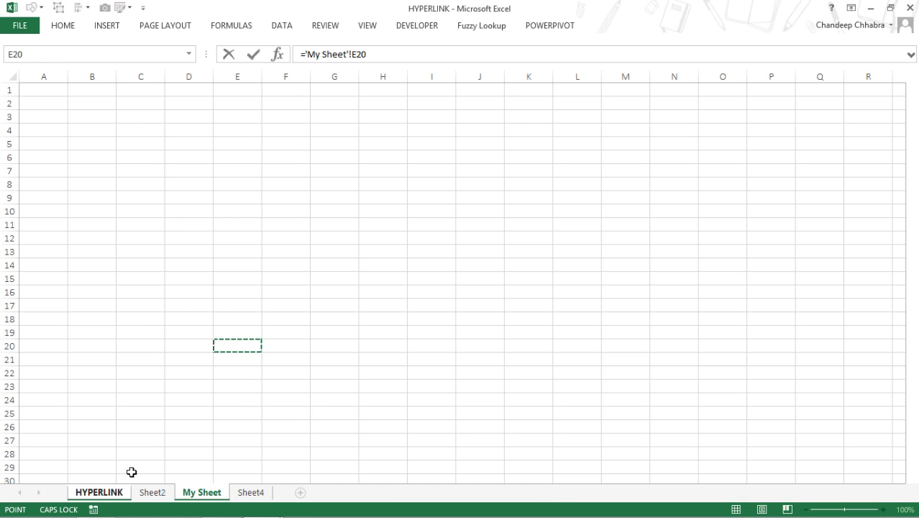
{"action": "key", "text": "Return"}
{"action": "key", "text": "Up"}
{"action": "key", "text": "F2"}
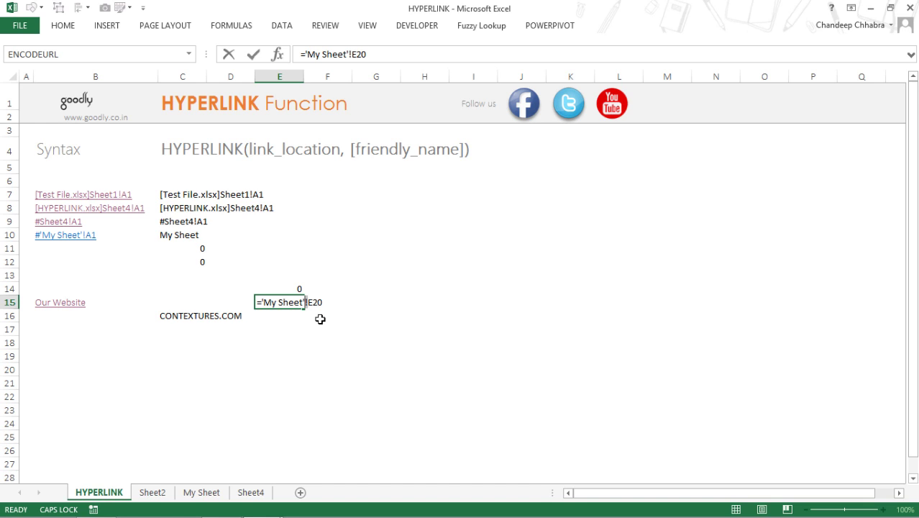
{"action": "key", "text": "F2"}
{"action": "key", "text": "Escape"}
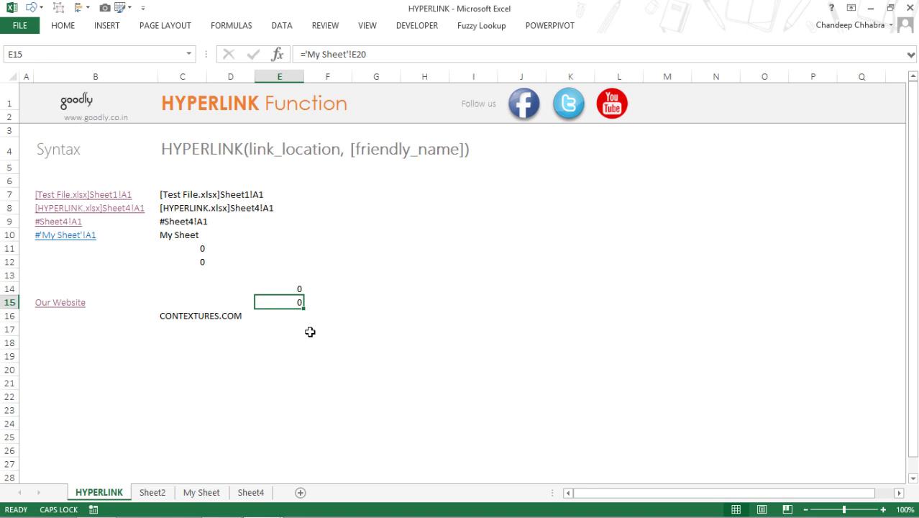
{"action": "left_click", "coordinate": [74, 265]}
{"action": "key", "text": "Up"}
{"action": "key", "text": "Up"}
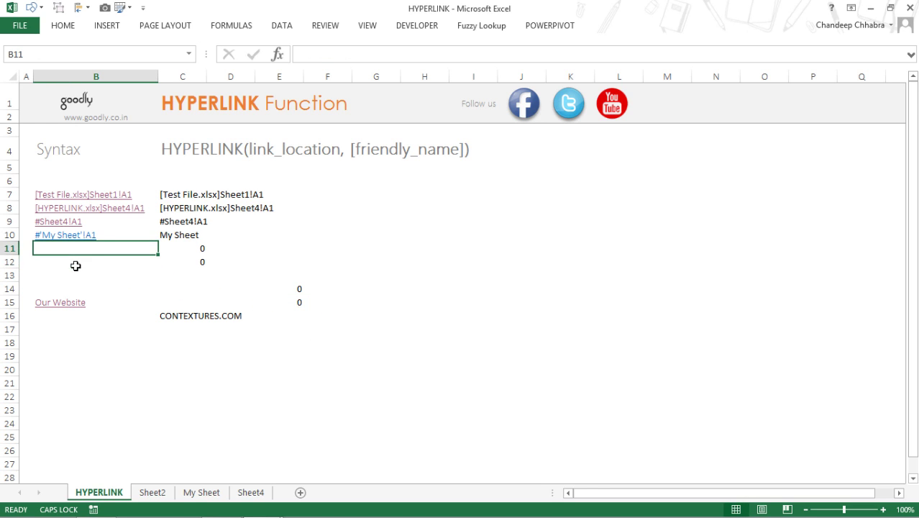
{"action": "key", "text": "F2"}
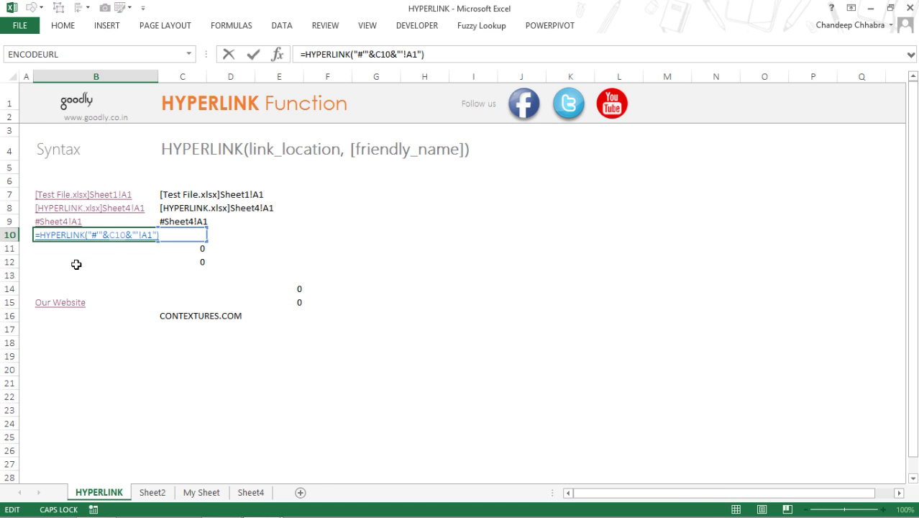
{"action": "key", "text": "Left"}
{"action": "key", "text": "Left"}
{"action": "key", "text": "Left"}
{"action": "key", "text": "Left"}
{"action": "key", "text": "Left"}
{"action": "key", "text": "Left"}
{"action": "key", "text": "Left"}
{"action": "key", "text": "Left"}
{"action": "key", "text": "Left"}
{"action": "key", "text": "Left"}
{"action": "key", "text": "Left"}
{"action": "key", "text": "Left"}
{"action": "key", "text": "Left"}
{"action": "key", "text": "Left"}
{"action": "key", "text": "Left"}
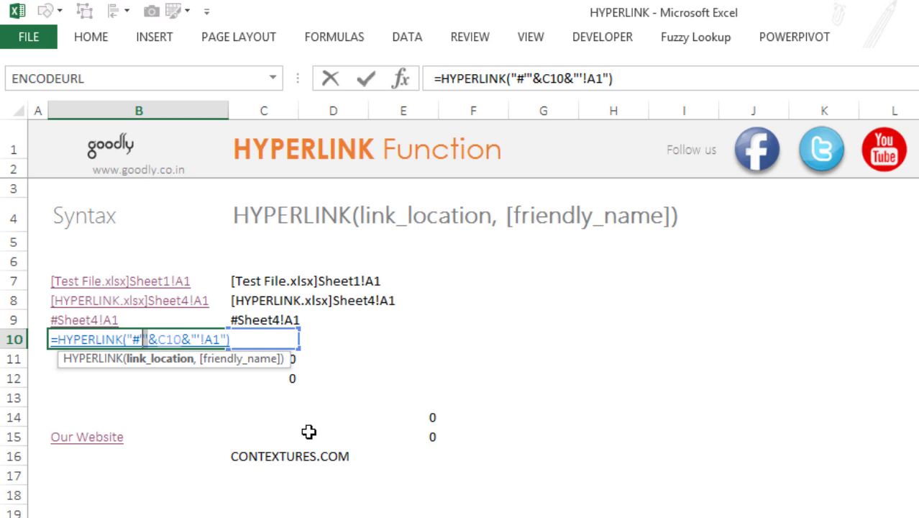
{"action": "key", "text": "shift+Right"}
{"action": "key", "text": "ctrl+Return"}
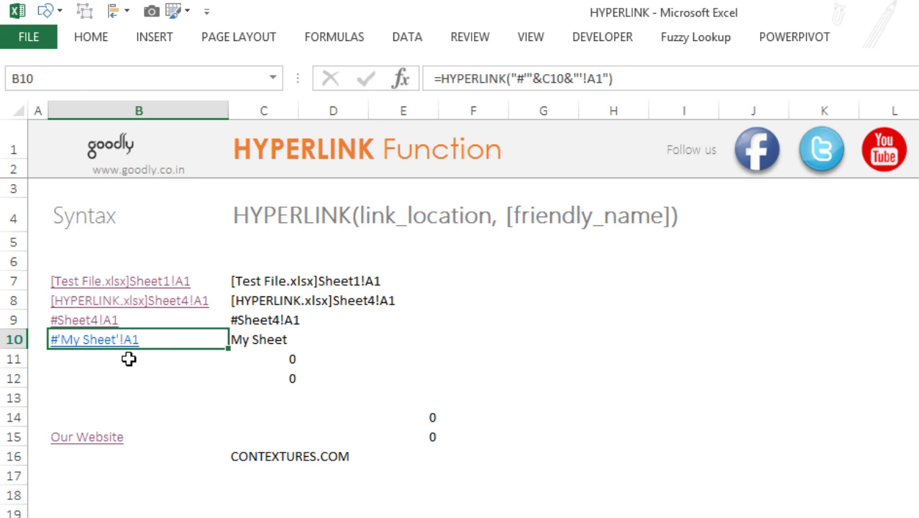
{"action": "key", "text": "F2"}
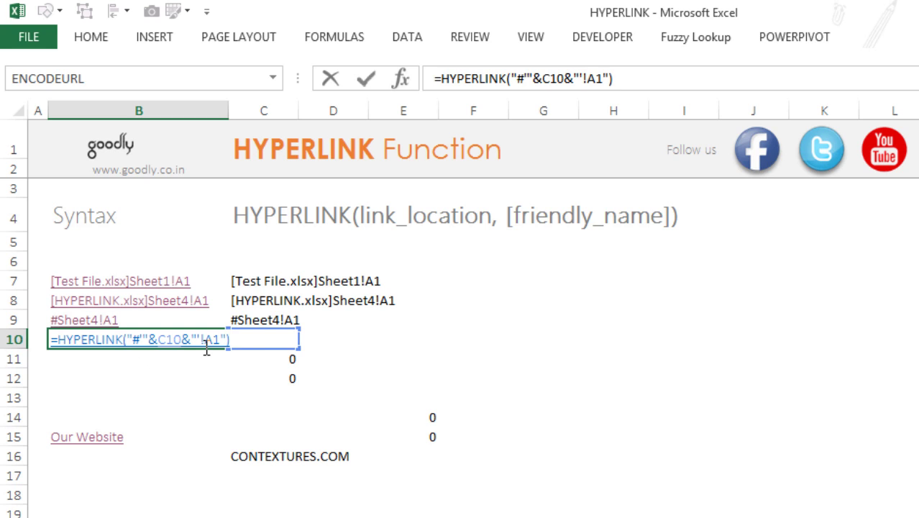
{"action": "key", "text": "Left"}
{"action": "key", "text": "Left"}
{"action": "key", "text": "Left"}
{"action": "key", "text": "Left"}
{"action": "key", "text": "Left"}
{"action": "key", "text": "Left"}
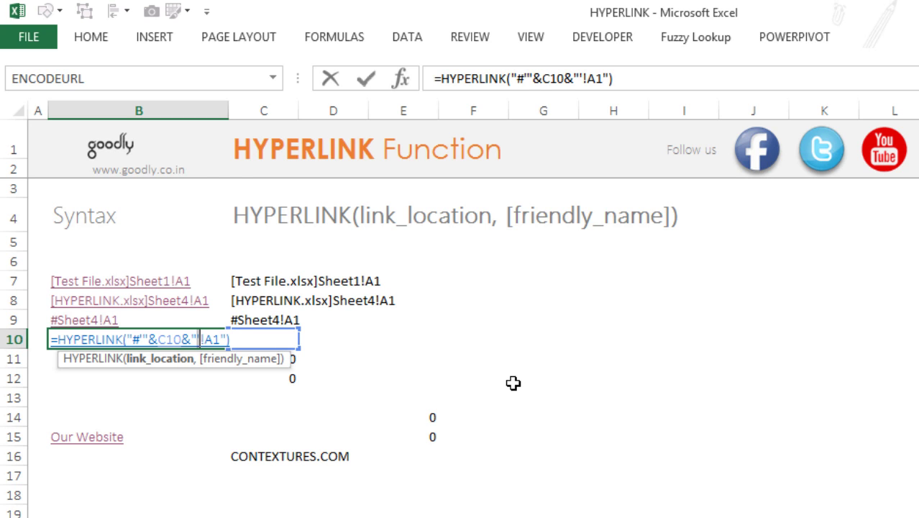
{"action": "key", "text": "Right"}
{"action": "key", "text": "Right"}
{"action": "key", "text": "shift+Right"}
{"action": "key", "text": "Escape"}
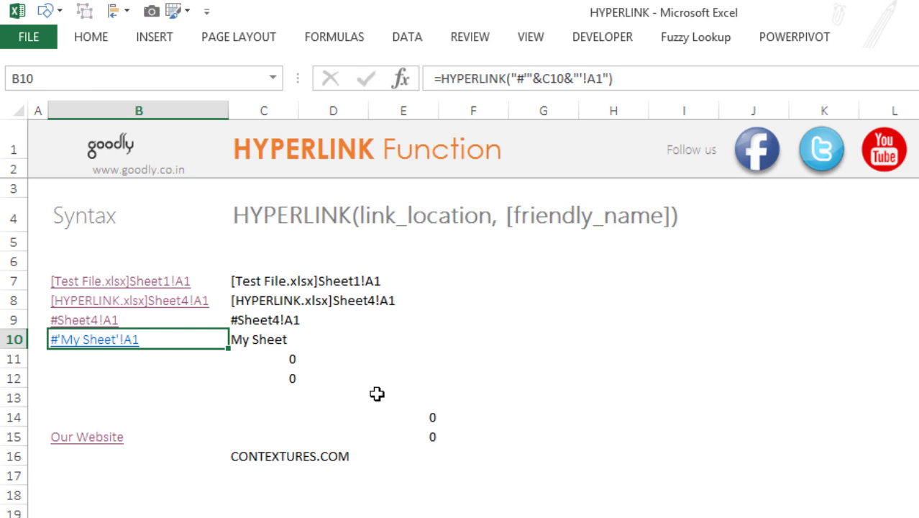
{"action": "left_click", "coordinate": [433, 440]}
{"action": "key", "text": "F2"}
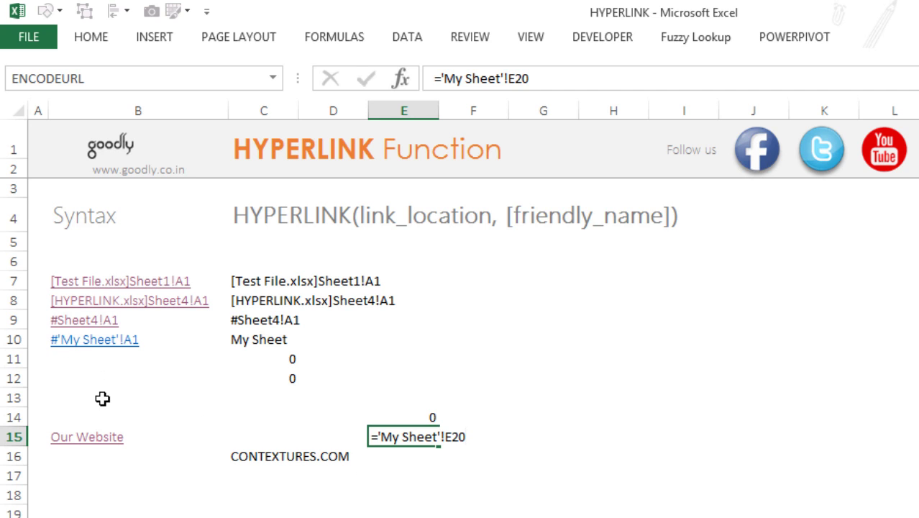
{"action": "key", "text": "ctrl+Return"}
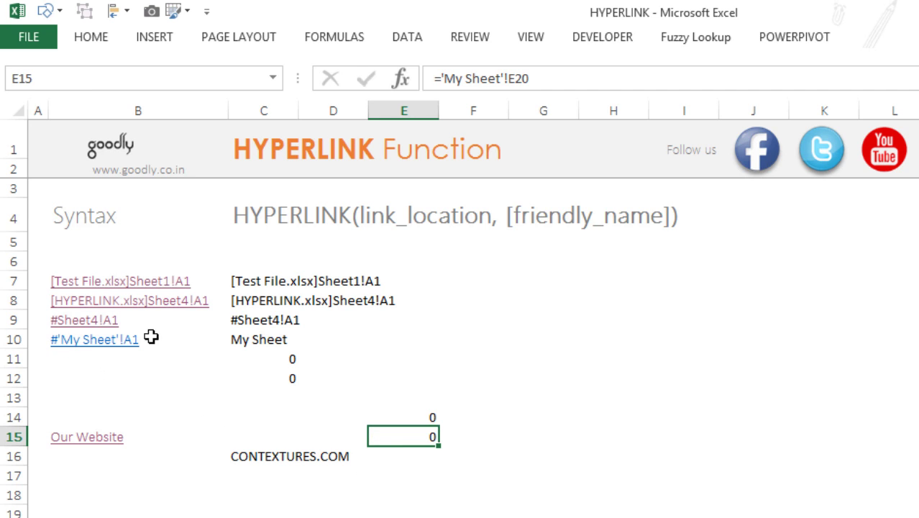
{"action": "left_click", "coordinate": [92, 355]}
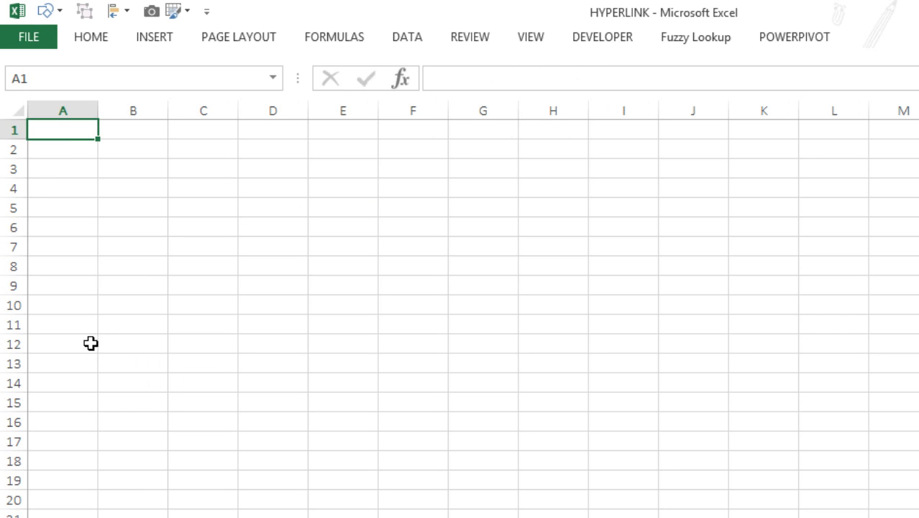
{"action": "key", "text": "ctrl+Page_Up"}
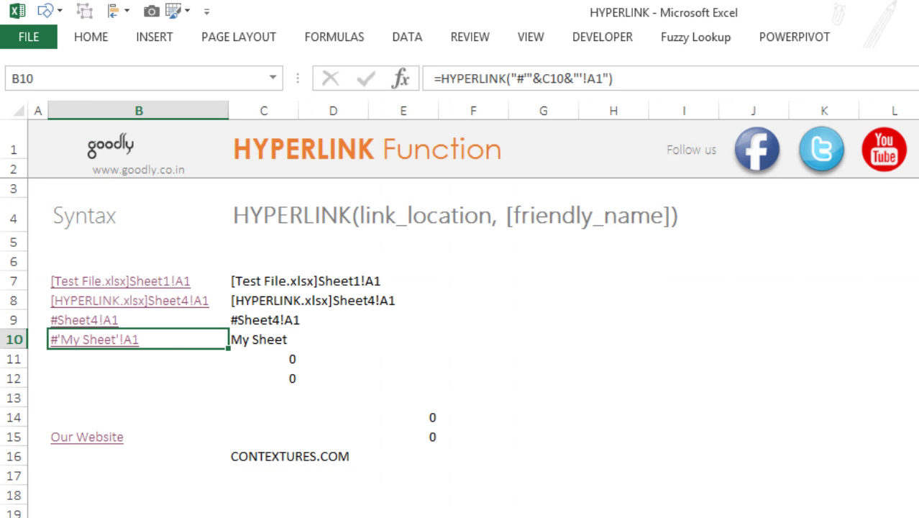